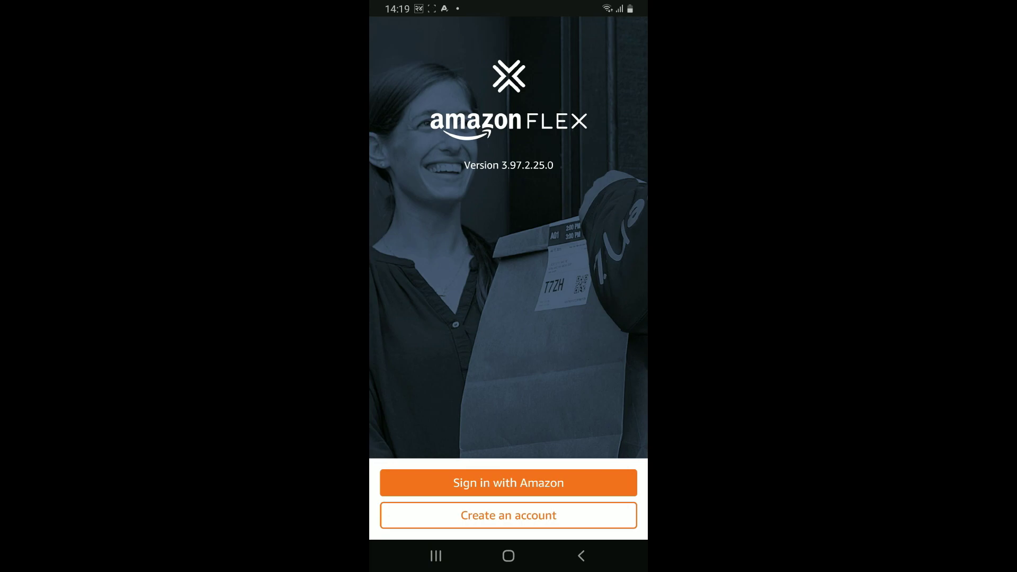
- Switch on the Wi-Fi tile in expanded Quick Settings and return to the home screen
{"action": "left_click_drag", "start_coordinate": [509, 8], "coordinate": [508, 318]}
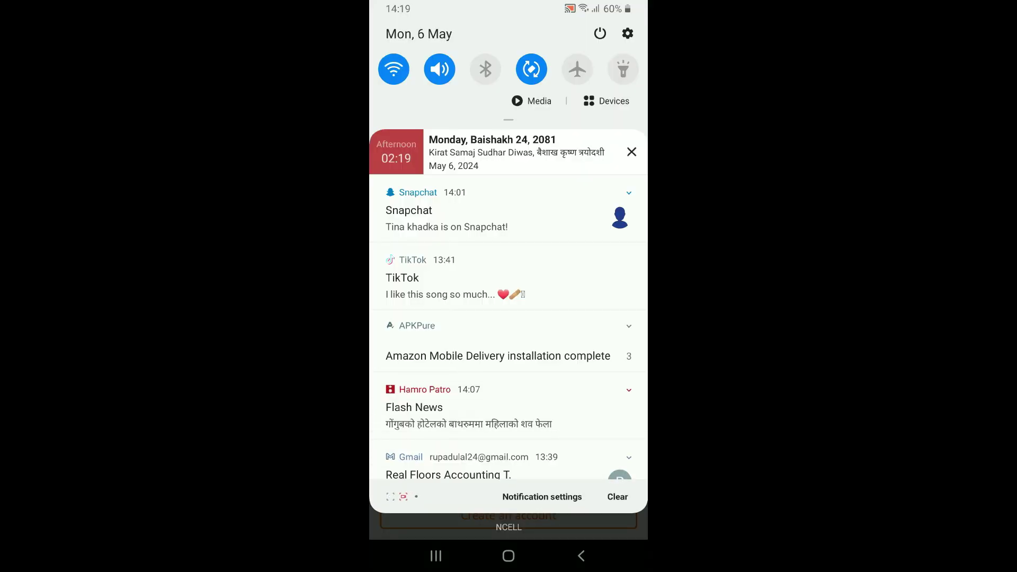
{"action": "left_click_drag", "start_coordinate": [508, 120], "coordinate": [509, 397]}
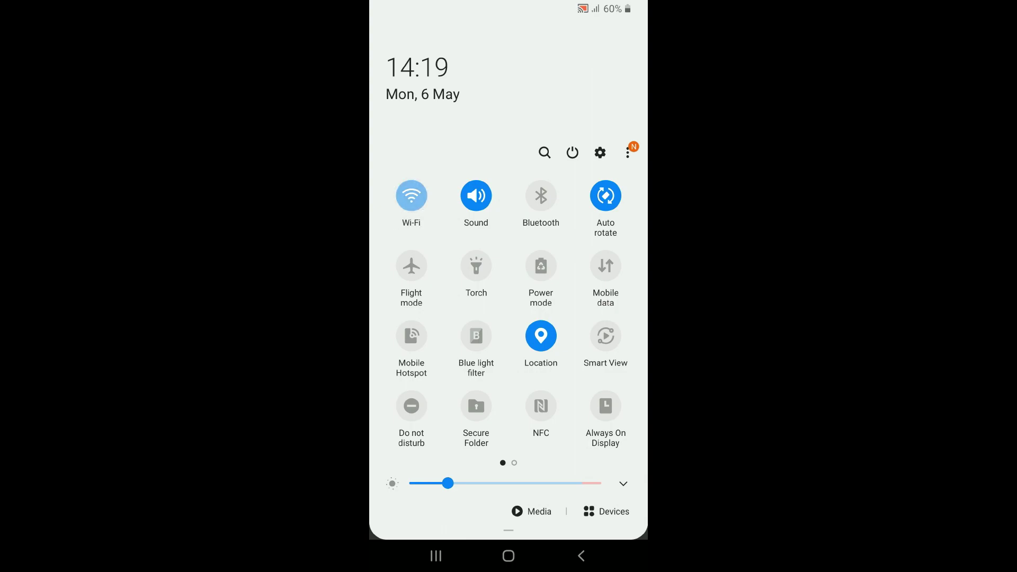
{"action": "left_click", "coordinate": [605, 265]}
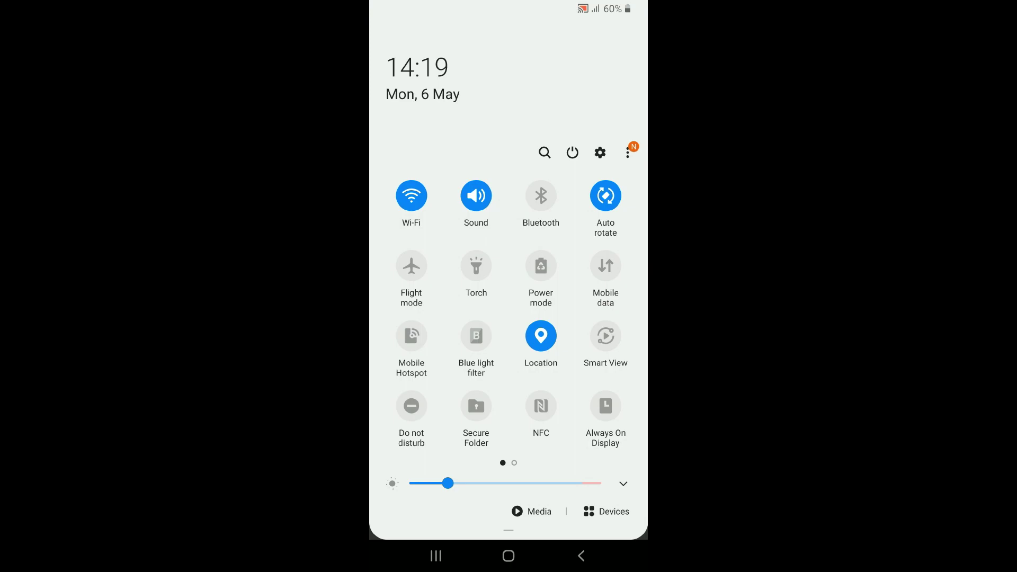
{"action": "left_click", "coordinate": [508, 556]}
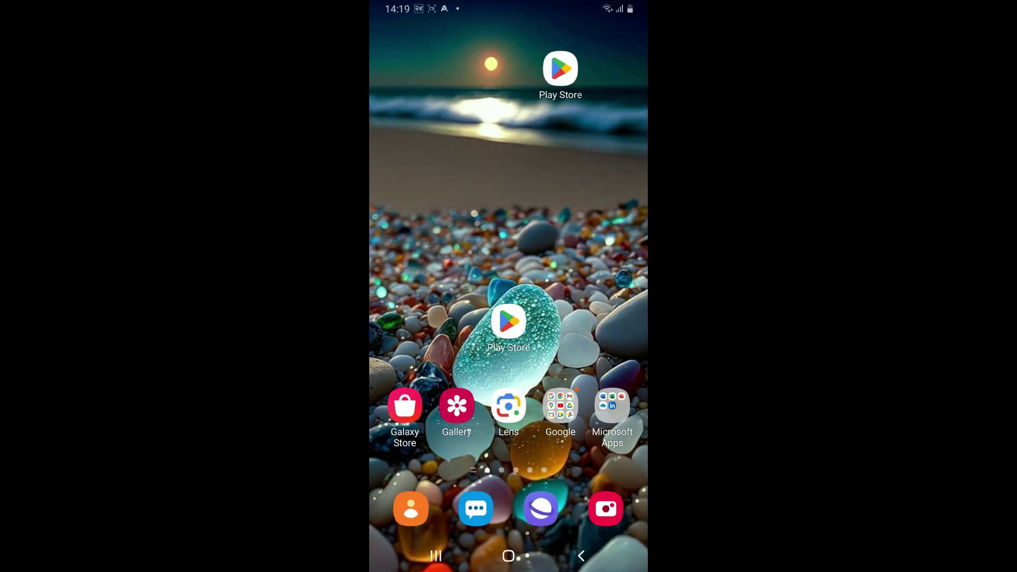
{"action": "left_click", "coordinate": [508, 321]}
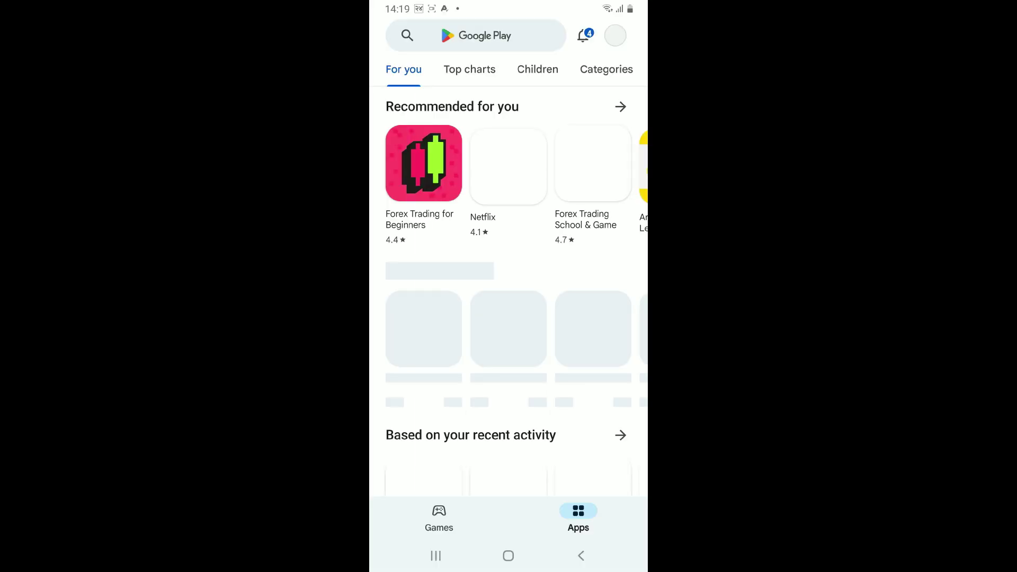
{"action": "left_click", "coordinate": [493, 36]}
{"action": "type", "text": "amazon fl"}
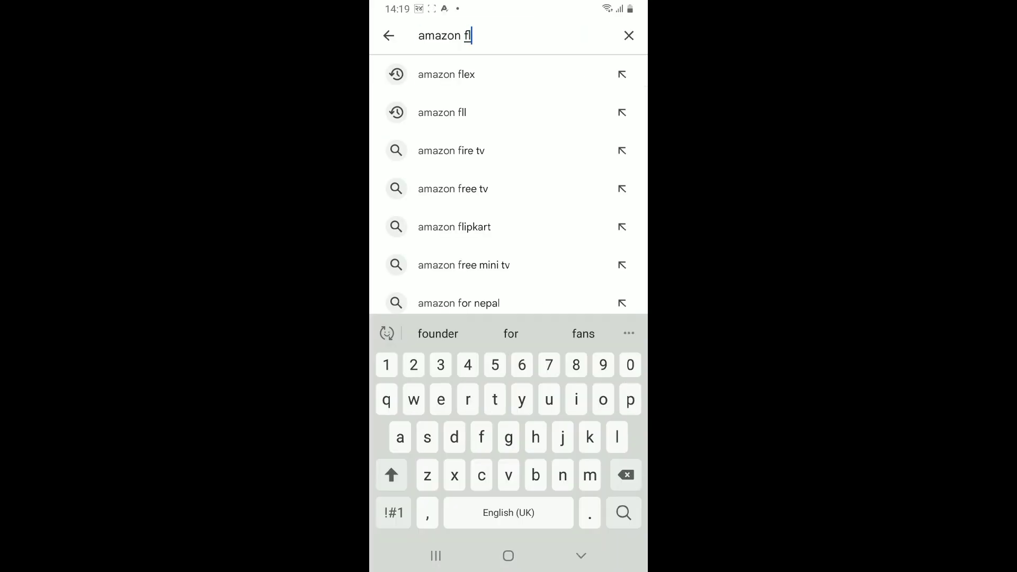
{"action": "type", "text": "ex"}
{"action": "left_click", "coordinate": [623, 512]}
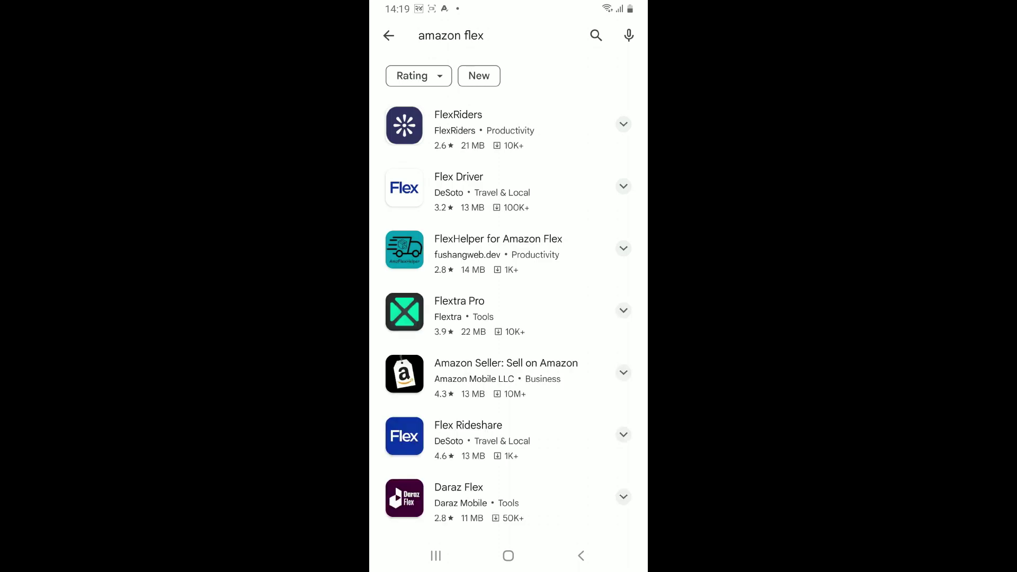
{"action": "left_click", "coordinate": [508, 555]}
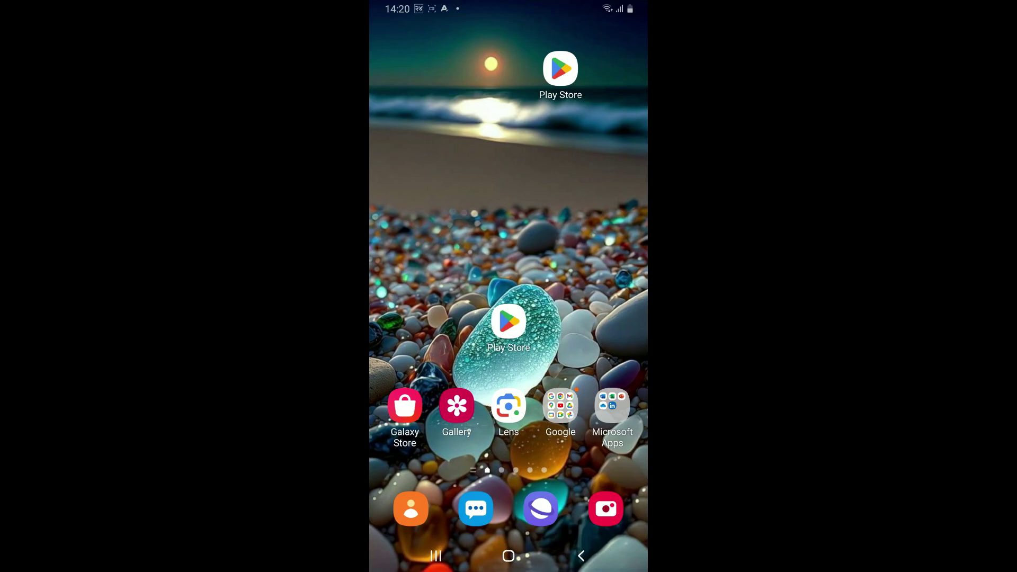
- Open the app drawer to relaunch Amazon Flex, version 3.97.2.25.0
{"action": "left_click_drag", "start_coordinate": [508, 437], "coordinate": [509, 198]}
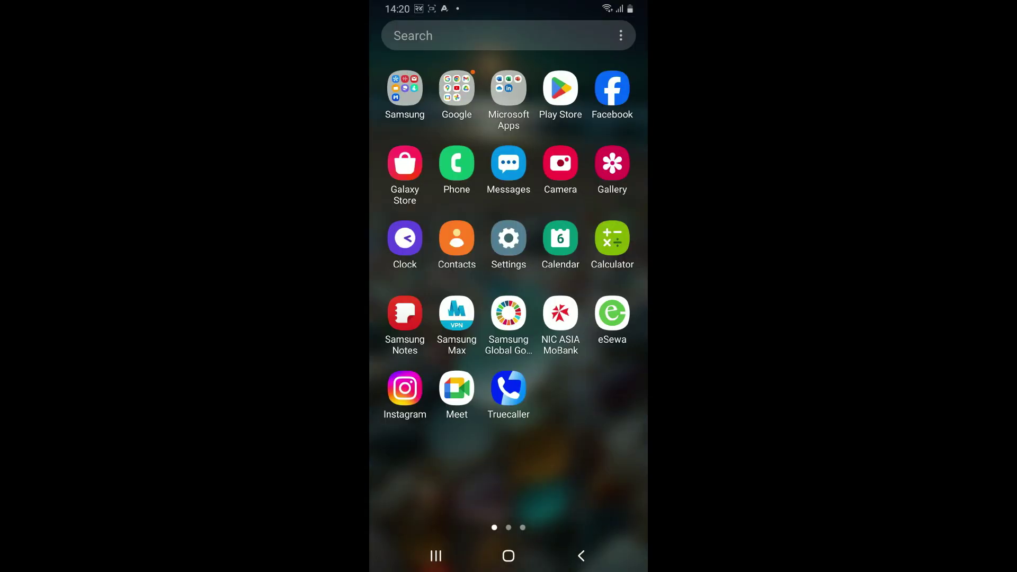
- Clear Amazon Mobile Delivery's cache and data under Settings > Apps > Storage, leaving cache at 0 B
{"action": "left_click", "coordinate": [508, 239]}
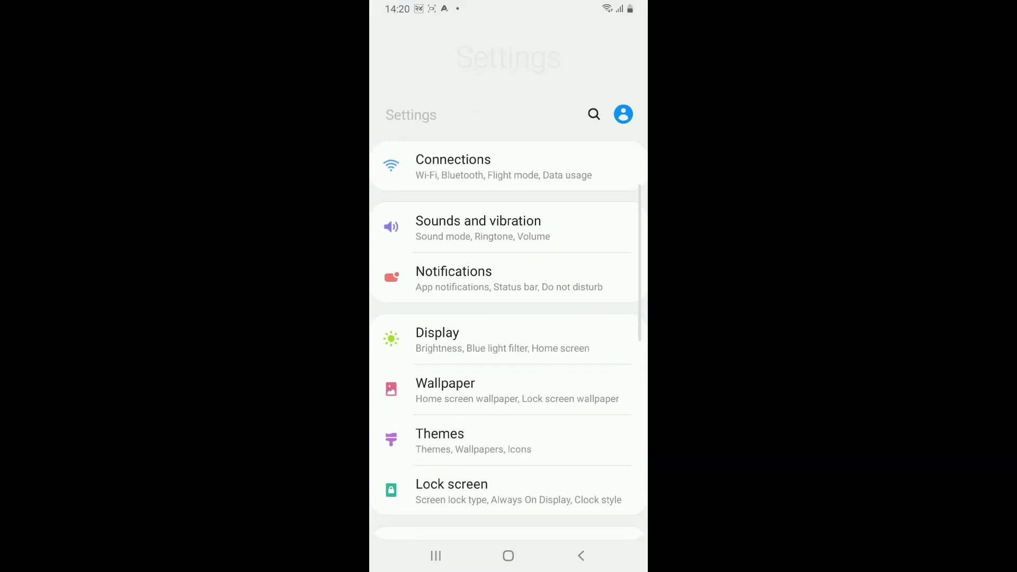
{"action": "scroll", "coordinate": [509, 357], "scroll_direction": "down", "scroll_amount": 5}
{"action": "scroll", "coordinate": [509, 357], "scroll_direction": "down", "scroll_amount": 5}
{"action": "scroll", "coordinate": [509, 358], "scroll_direction": "down", "scroll_amount": 3}
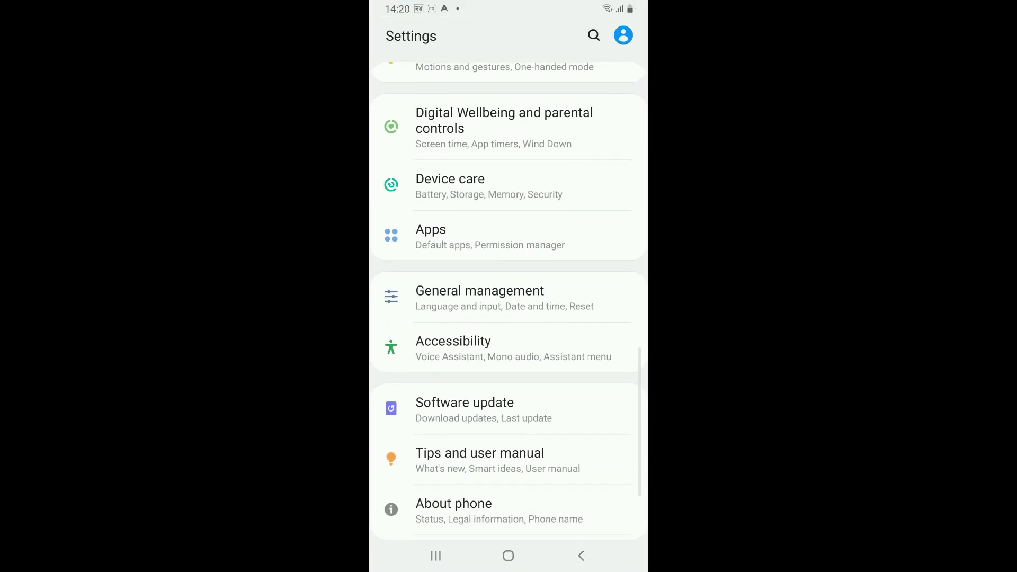
{"action": "left_click", "coordinate": [430, 236]}
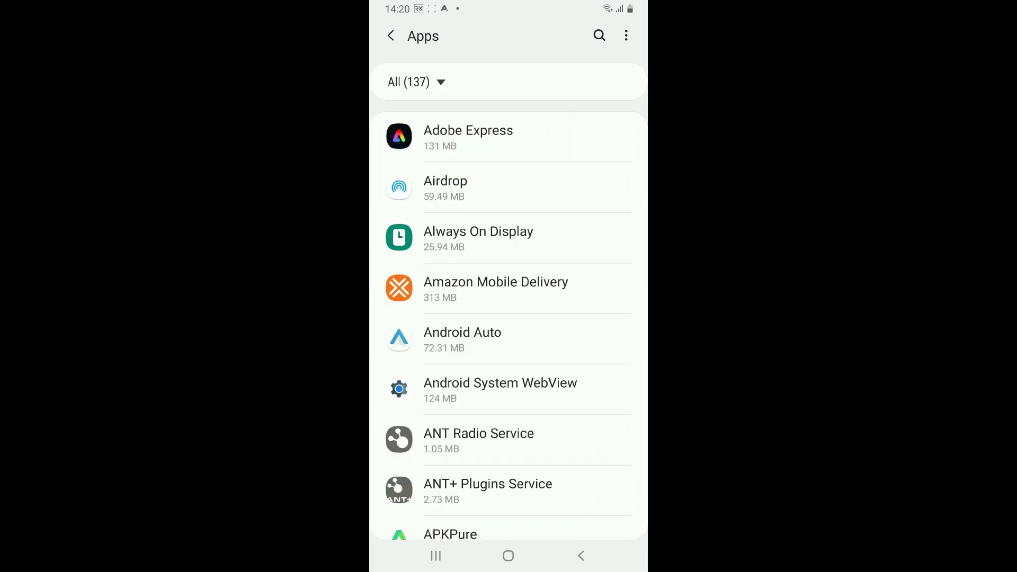
{"action": "left_click", "coordinate": [600, 36]}
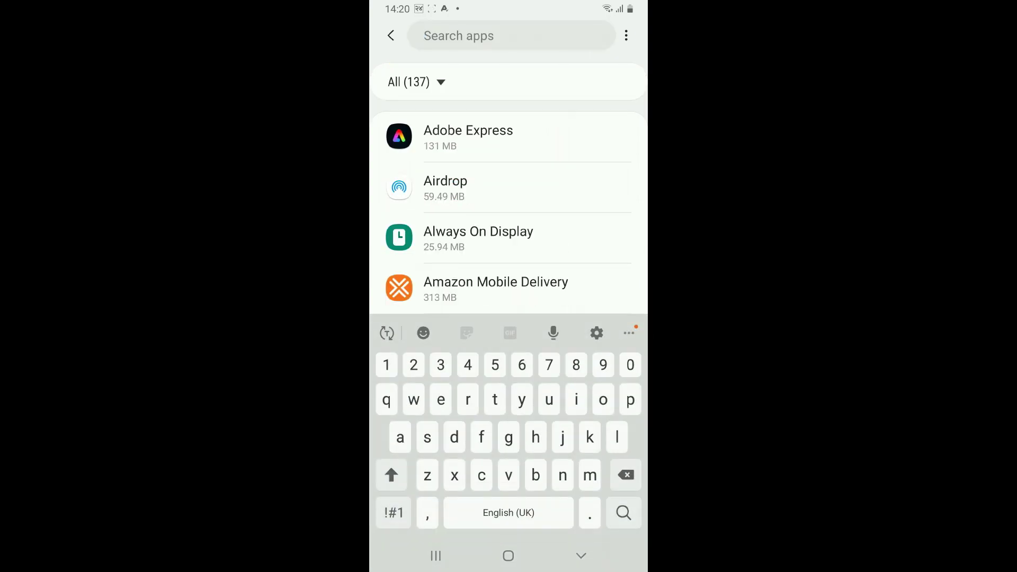
{"action": "scroll", "coordinate": [508, 214], "scroll_direction": "down", "scroll_amount": 2}
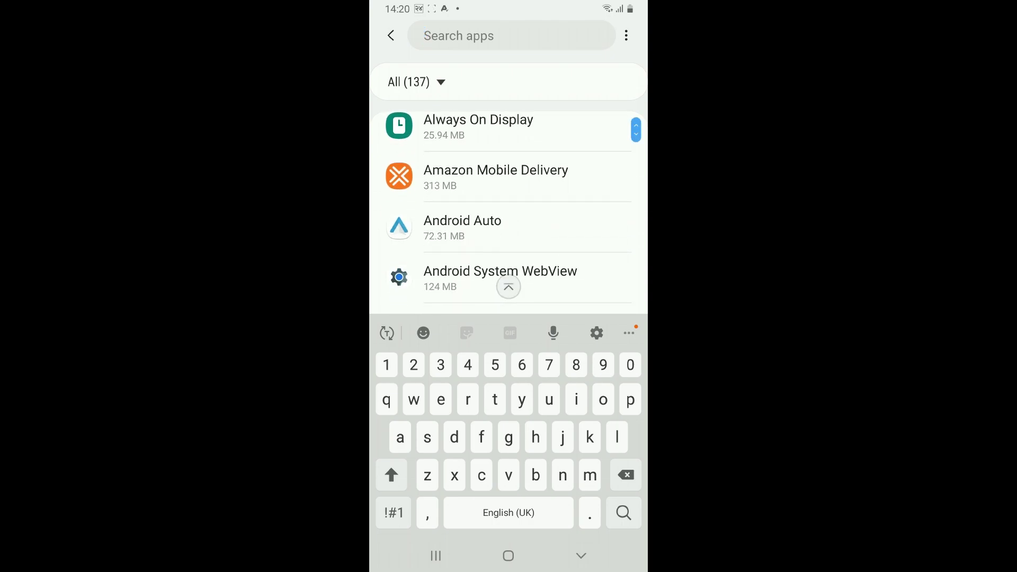
{"action": "left_click", "coordinate": [508, 176]}
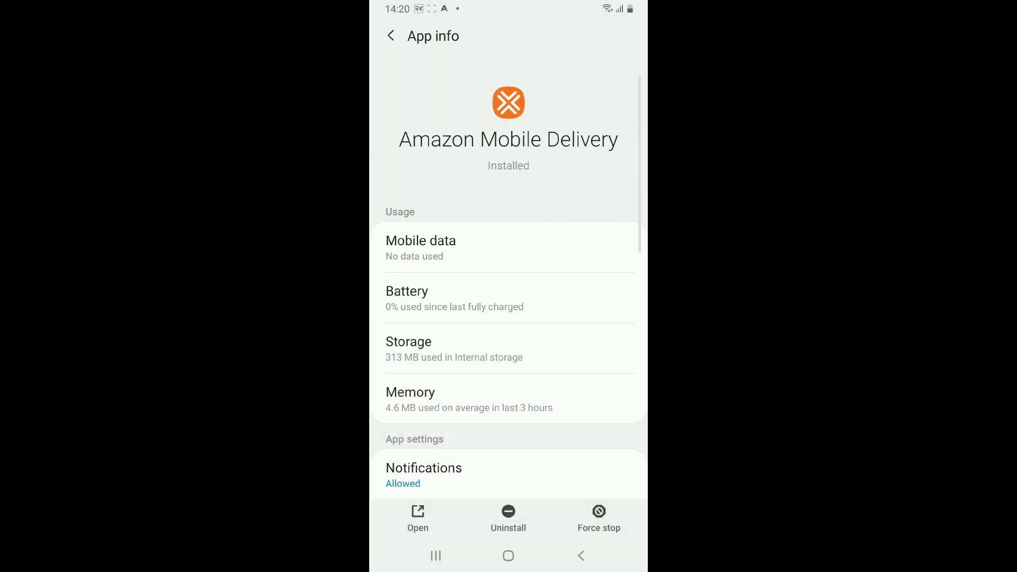
{"action": "left_click", "coordinate": [508, 348]}
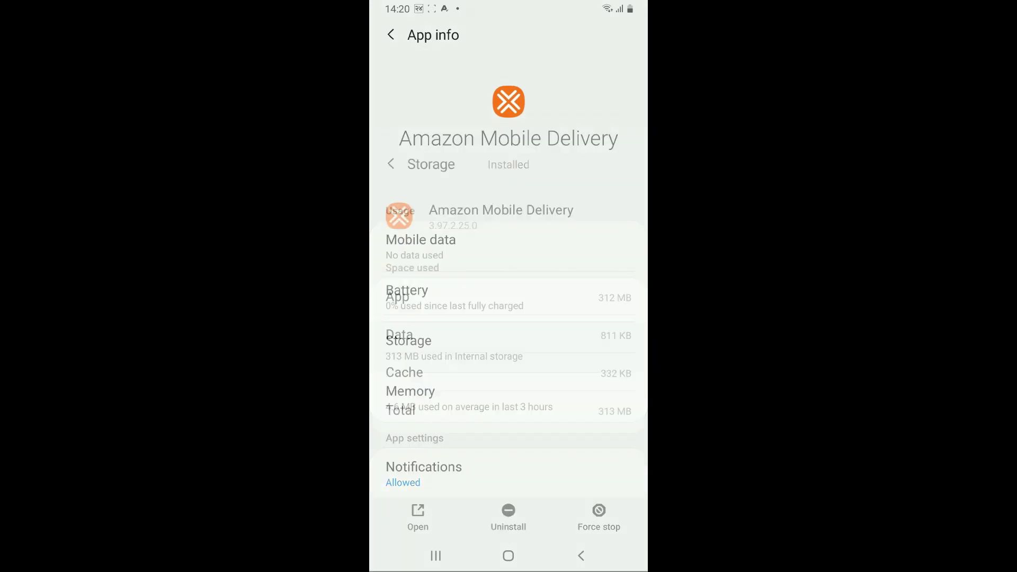
{"action": "left_click", "coordinate": [575, 517]}
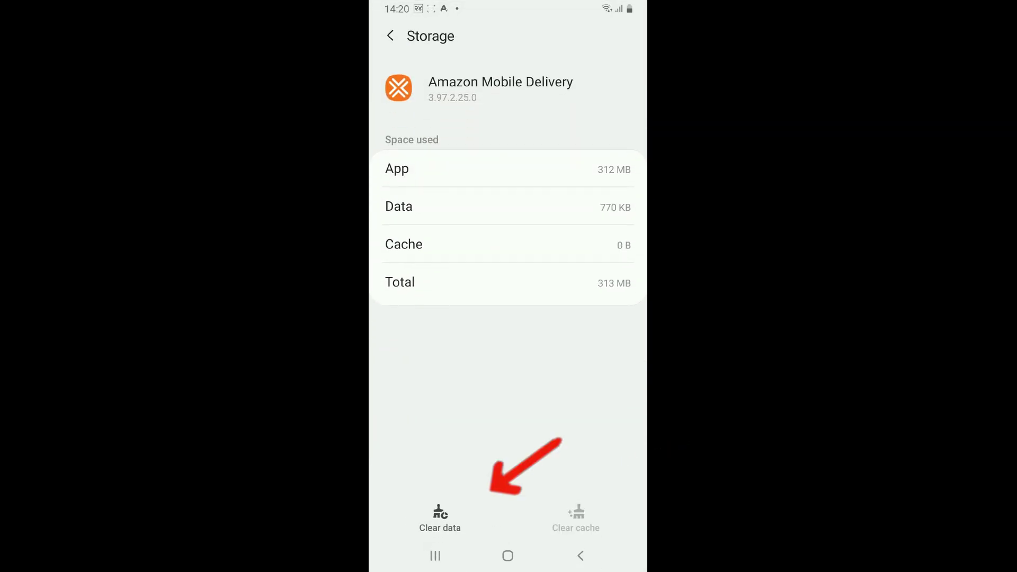
{"action": "left_click", "coordinate": [441, 516]}
- Relaunch Amazon Mobile Delivery from the last page of the app drawer
{"action": "key", "text": "Home"}
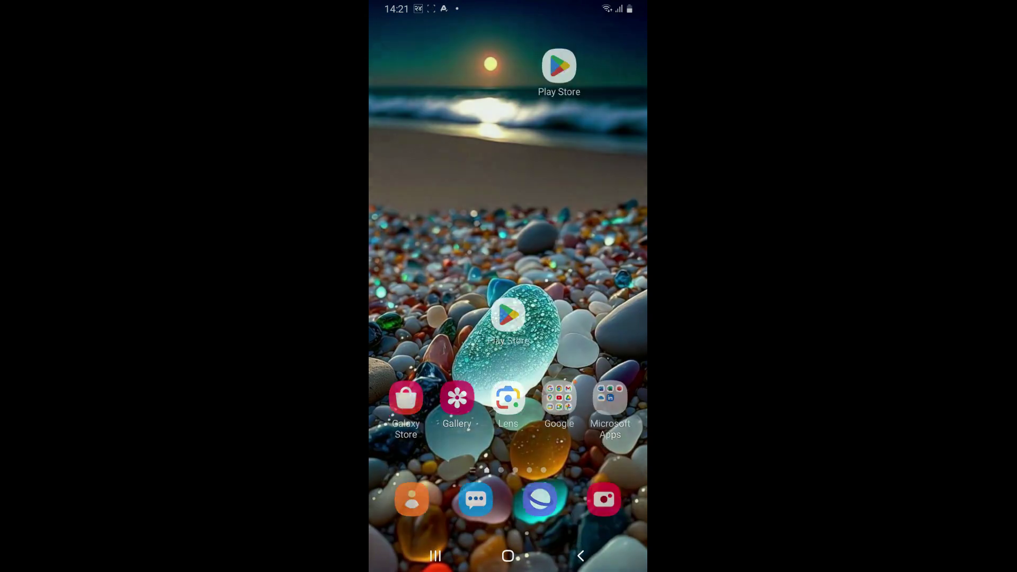
{"action": "left_click_drag", "start_coordinate": [509, 397], "coordinate": [509, 159]}
{"action": "left_click_drag", "start_coordinate": [604, 239], "coordinate": [414, 238]}
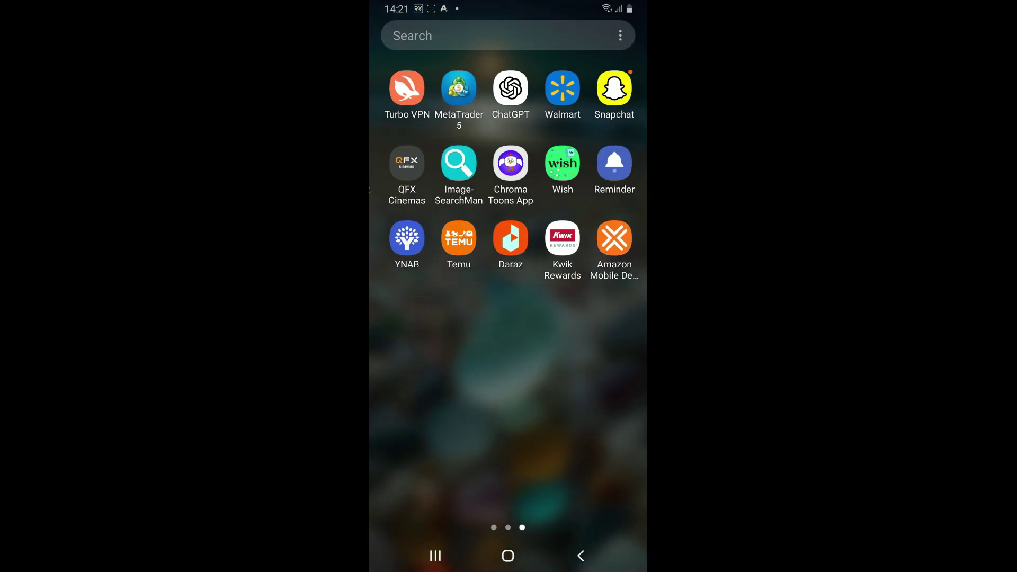
{"action": "left_click", "coordinate": [613, 238]}
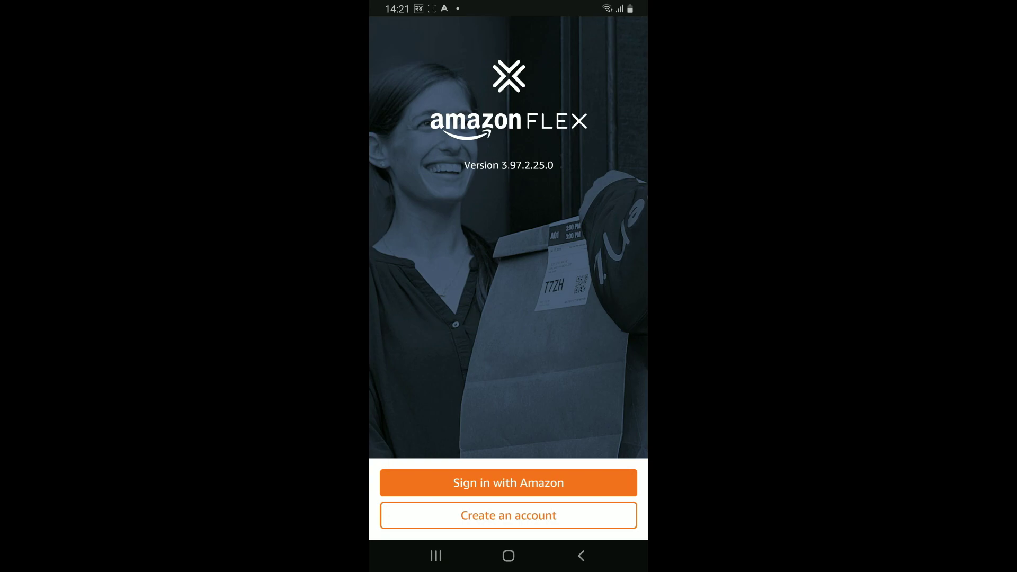
- Reach the Sign in with Amazon form, leave both fields empty, and return home
{"action": "left_click", "coordinate": [509, 482]}
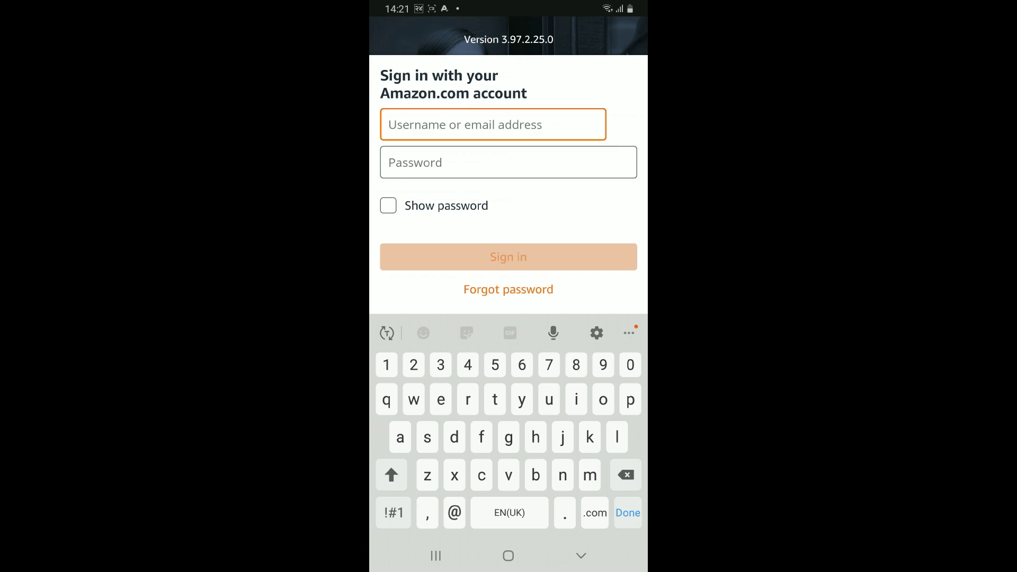
{"action": "left_click", "coordinate": [508, 162]}
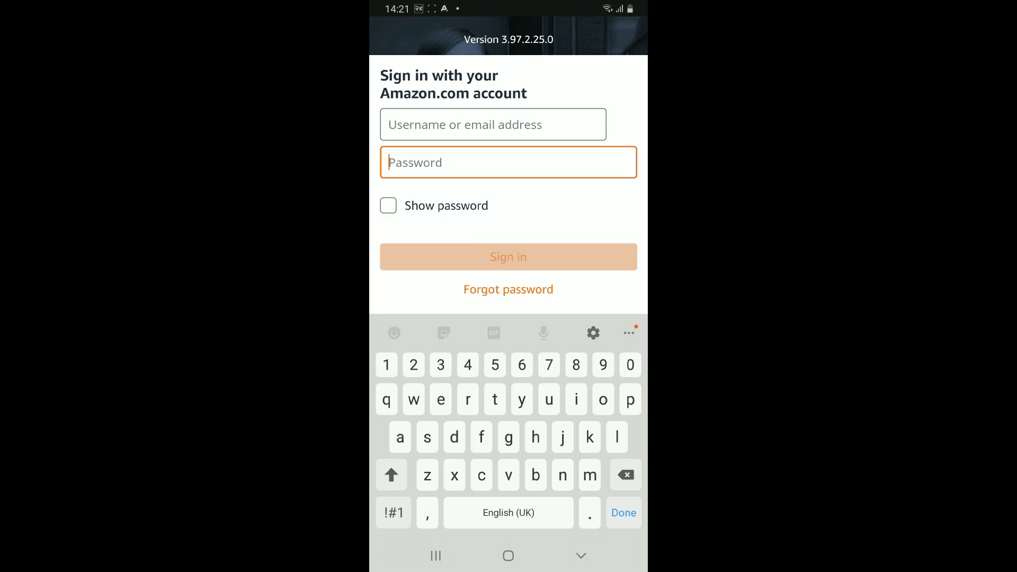
{"action": "left_click", "coordinate": [508, 556]}
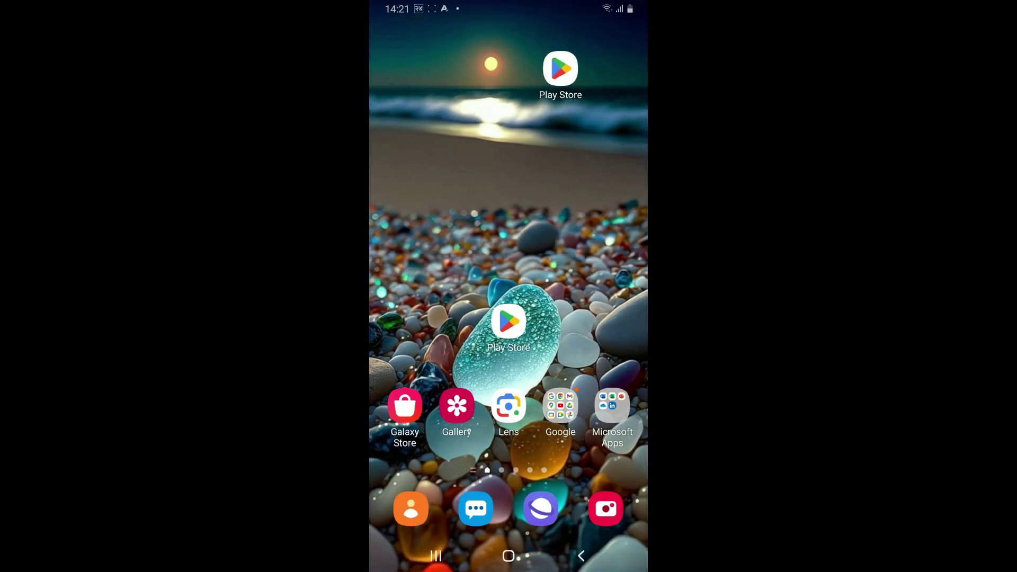
- Uninstall Amazon Mobile Delivery from its app drawer icon and confirm the removal
{"action": "left_click_drag", "start_coordinate": [509, 358], "coordinate": [508, 160]}
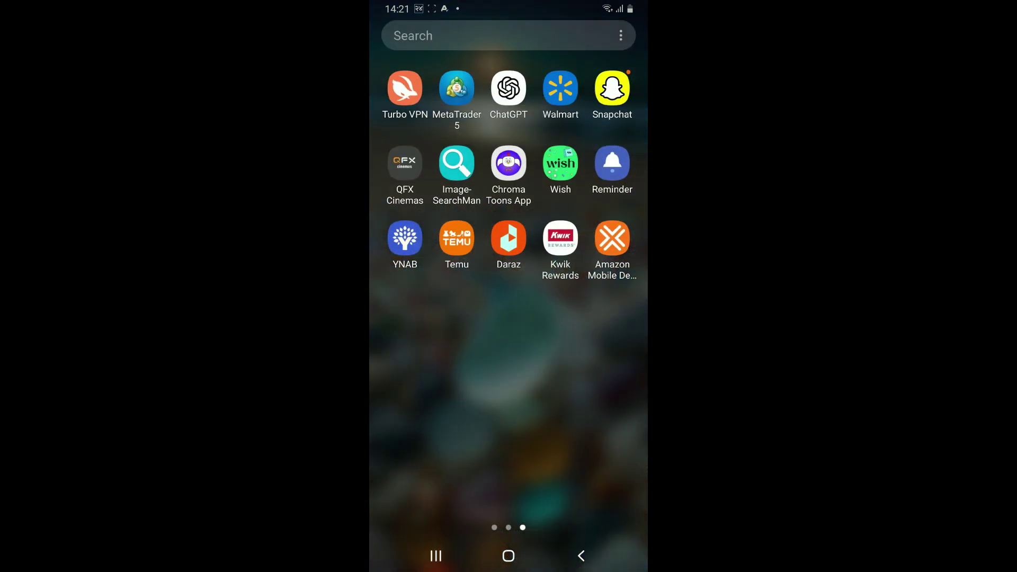
{"action": "left_click", "coordinate": [612, 239]}
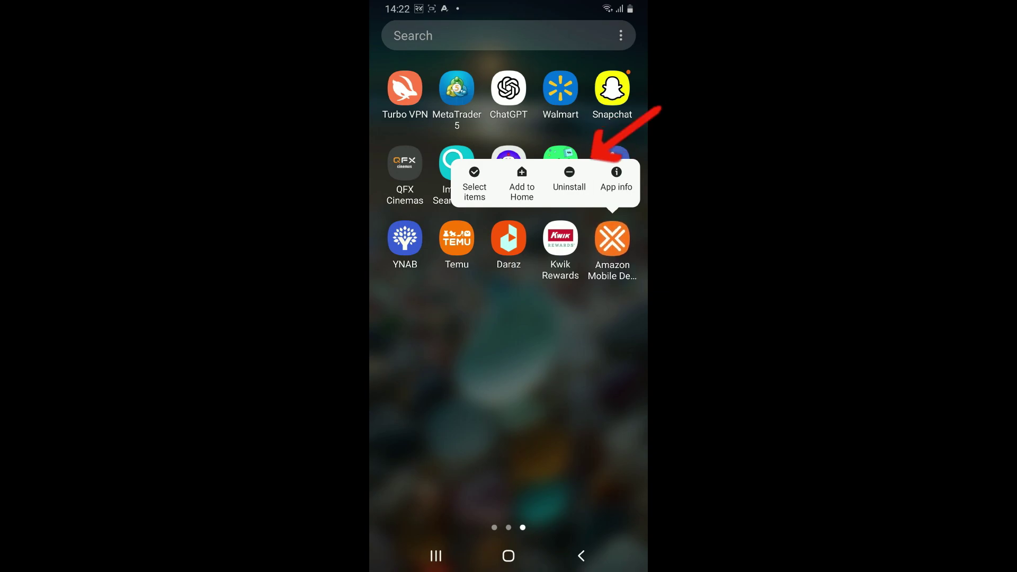
{"action": "left_click", "coordinate": [569, 179]}
{"action": "left_click", "coordinate": [571, 502]}
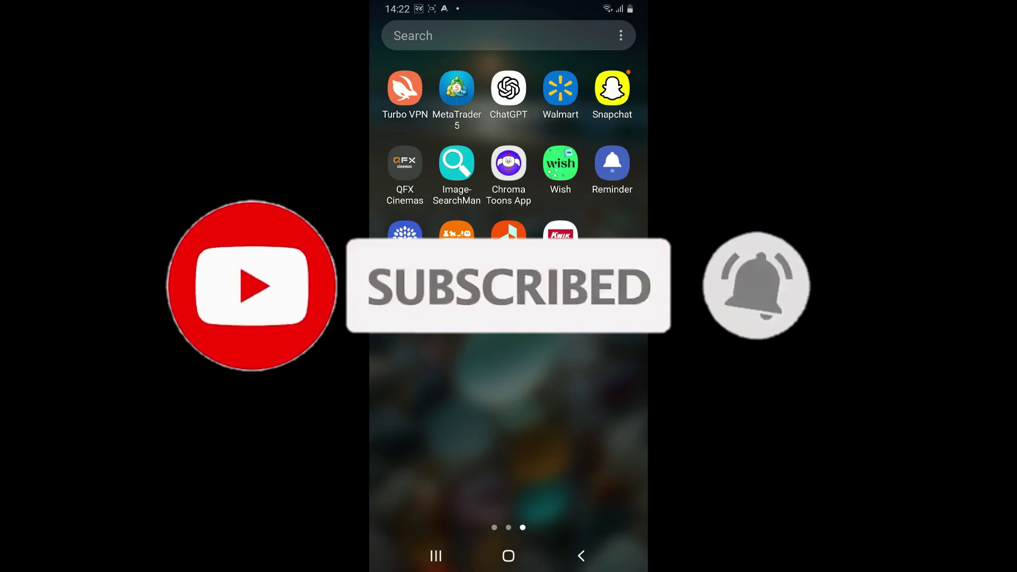
- Go back to the home screen, now without Amazon Mobile Delivery installed
{"action": "left_click", "coordinate": [508, 555]}
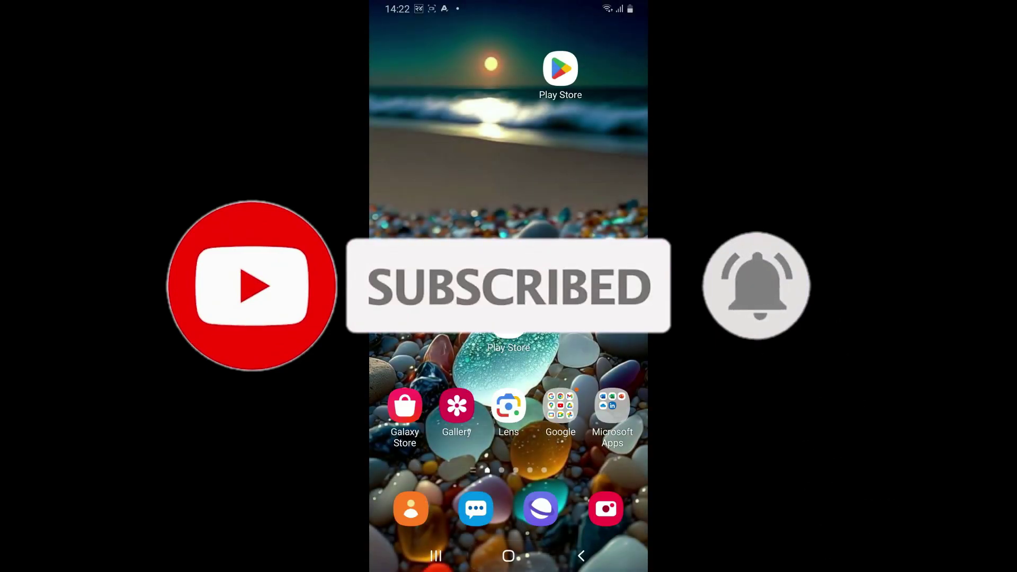